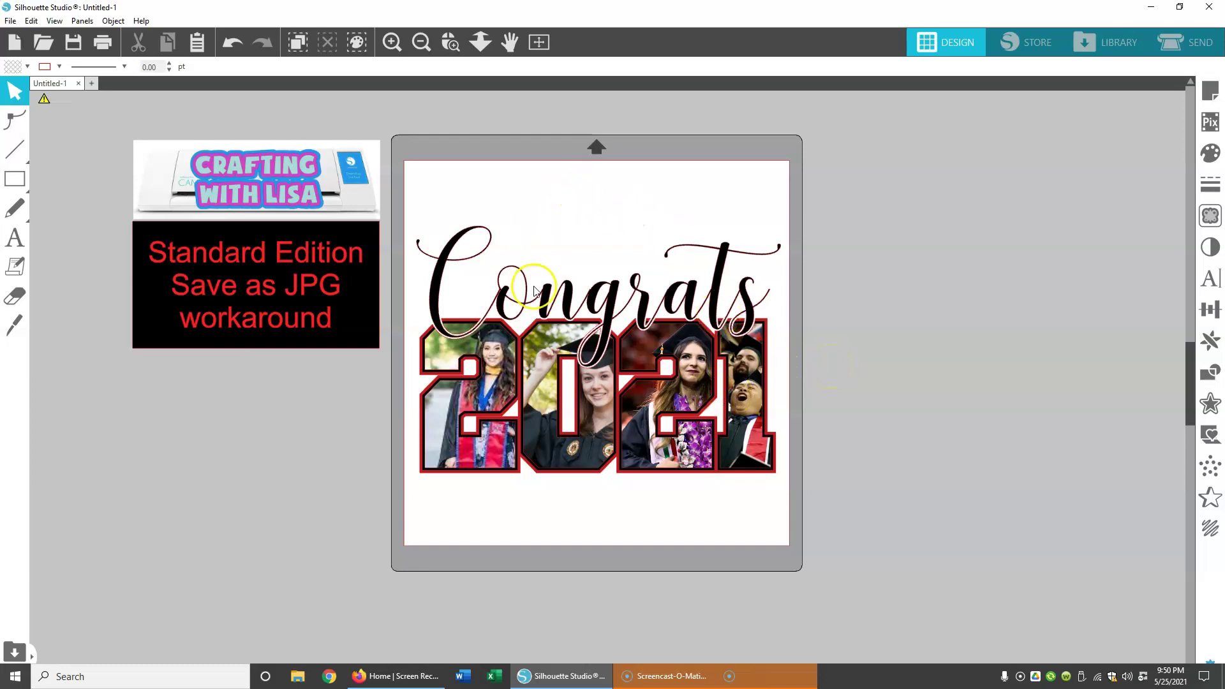
Step: Switch the Congrats 2021 design's line color from dark red to black, then deselect it
{"action": "left_click", "coordinate": [760, 408]}
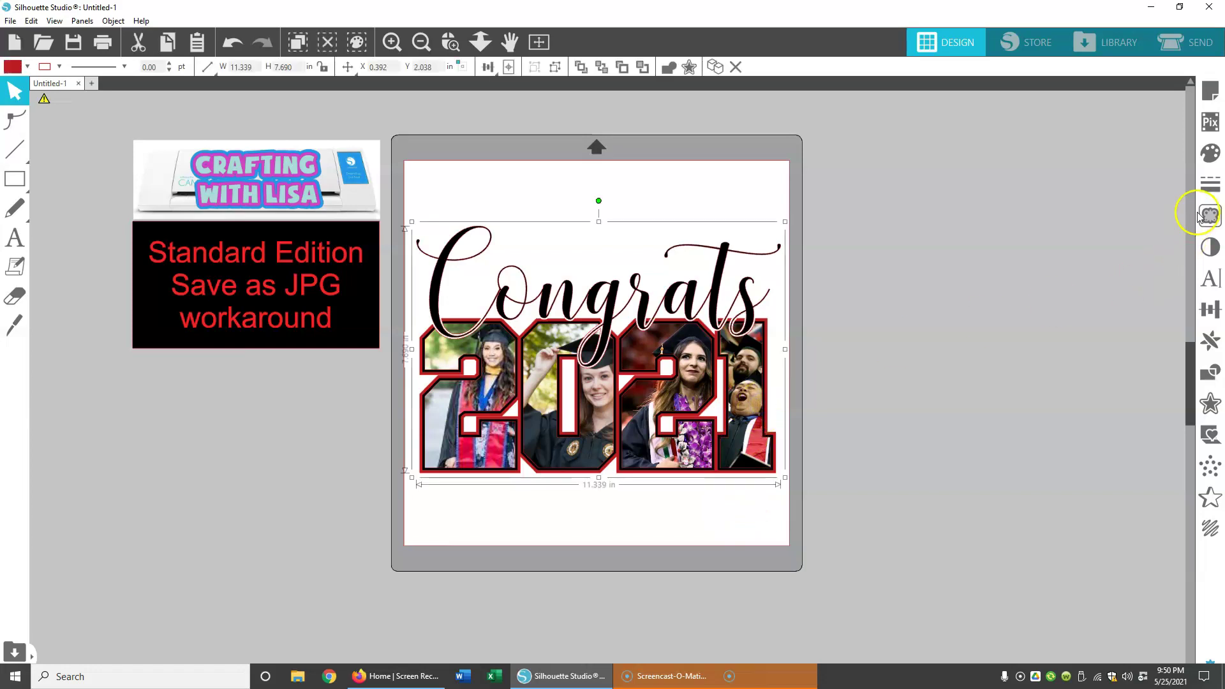
{"action": "left_click", "coordinate": [1210, 186]}
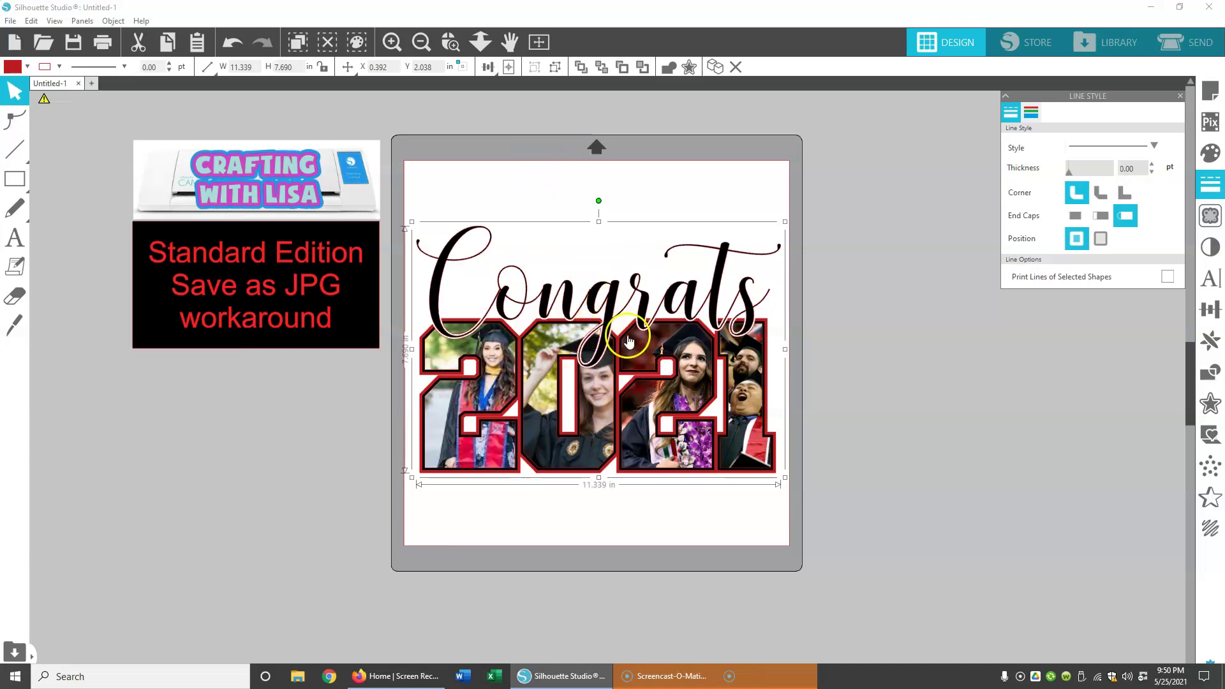
{"action": "left_click", "coordinate": [1031, 112]}
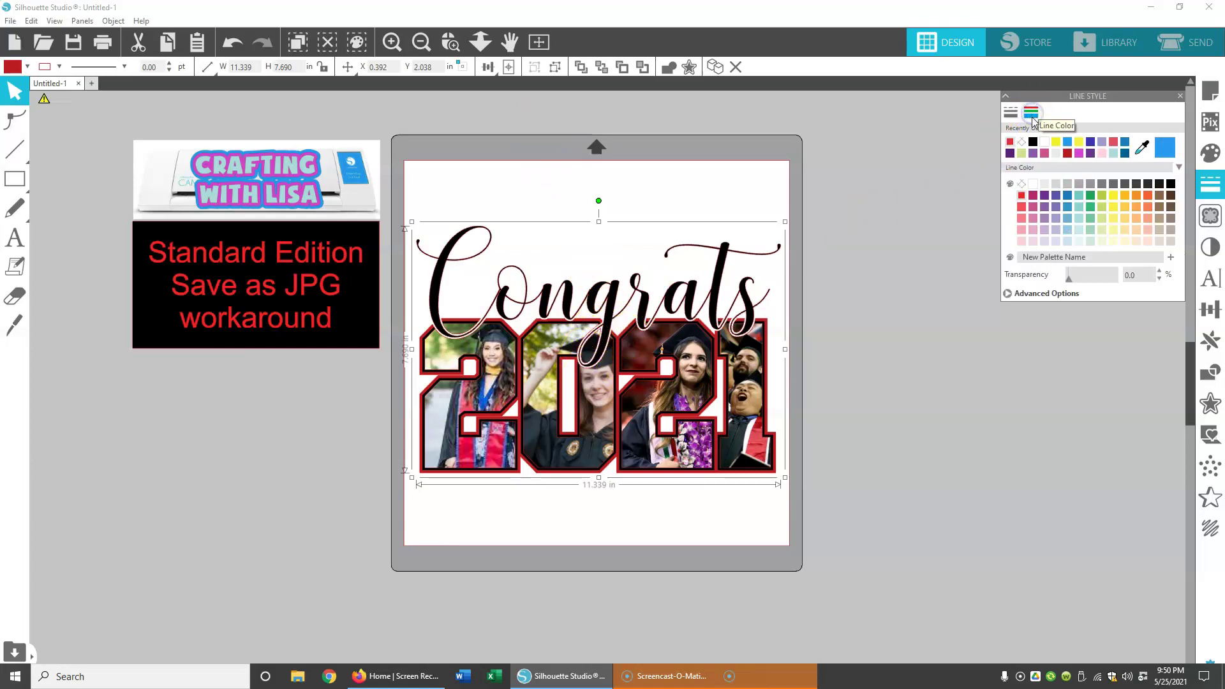
{"action": "left_click", "coordinate": [1021, 184]}
{"action": "left_click", "coordinate": [1172, 185]}
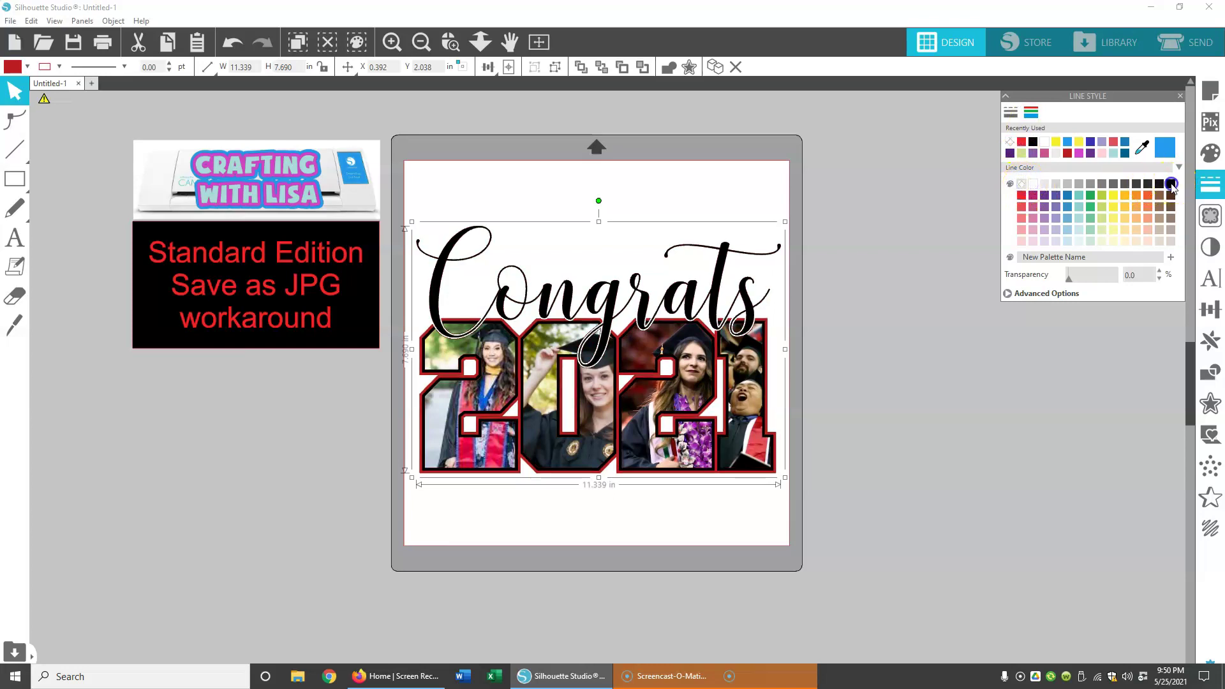
{"action": "left_click", "coordinate": [945, 469]}
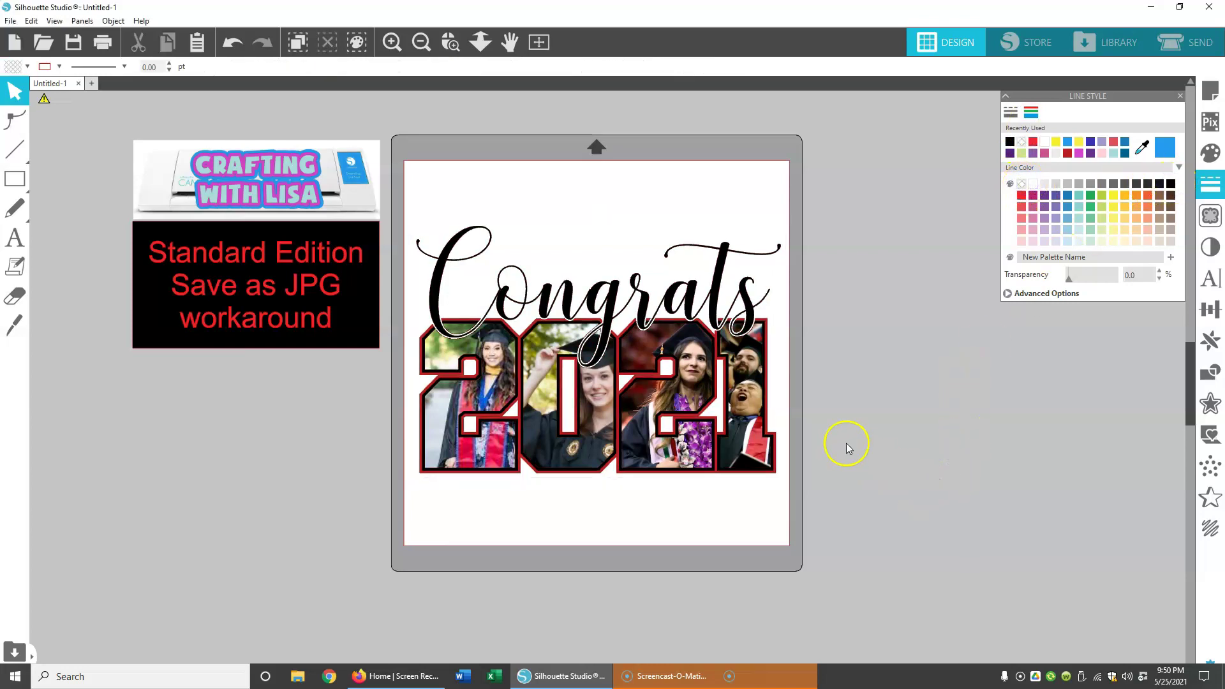
Step: Launch Snipping Tool via a taskbar search for 'snippin' and drag its window to the lower right
{"action": "left_click", "coordinate": [93, 677]}
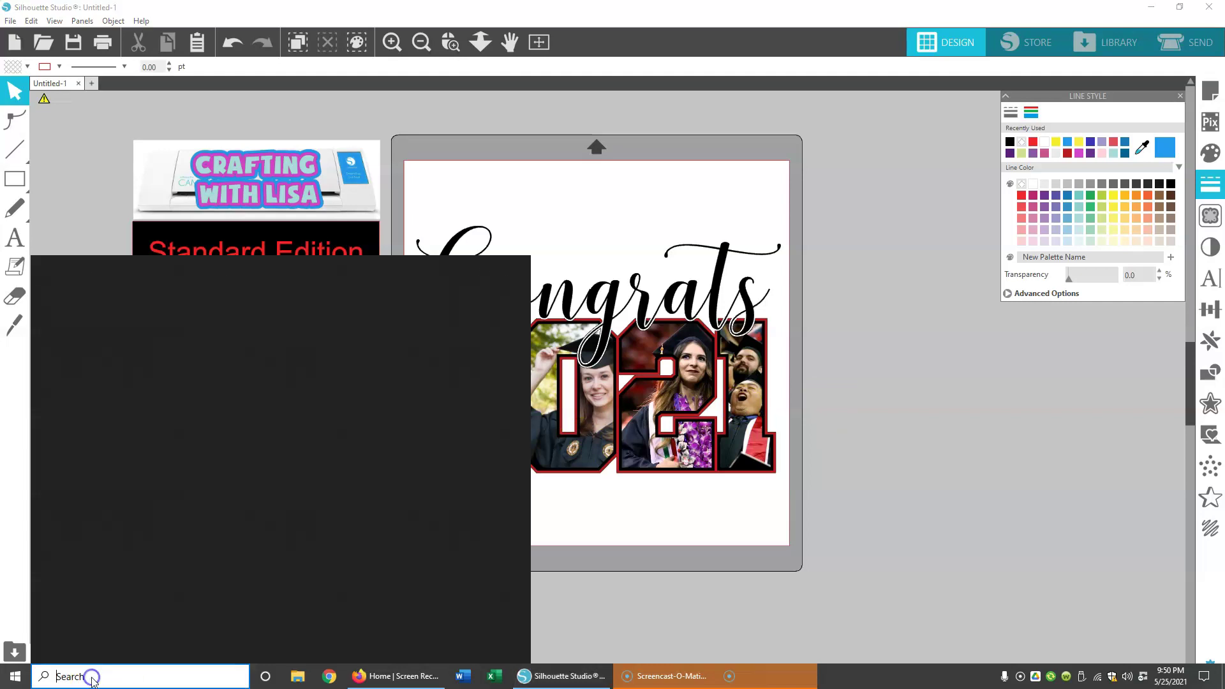
{"action": "type", "text": "s"}
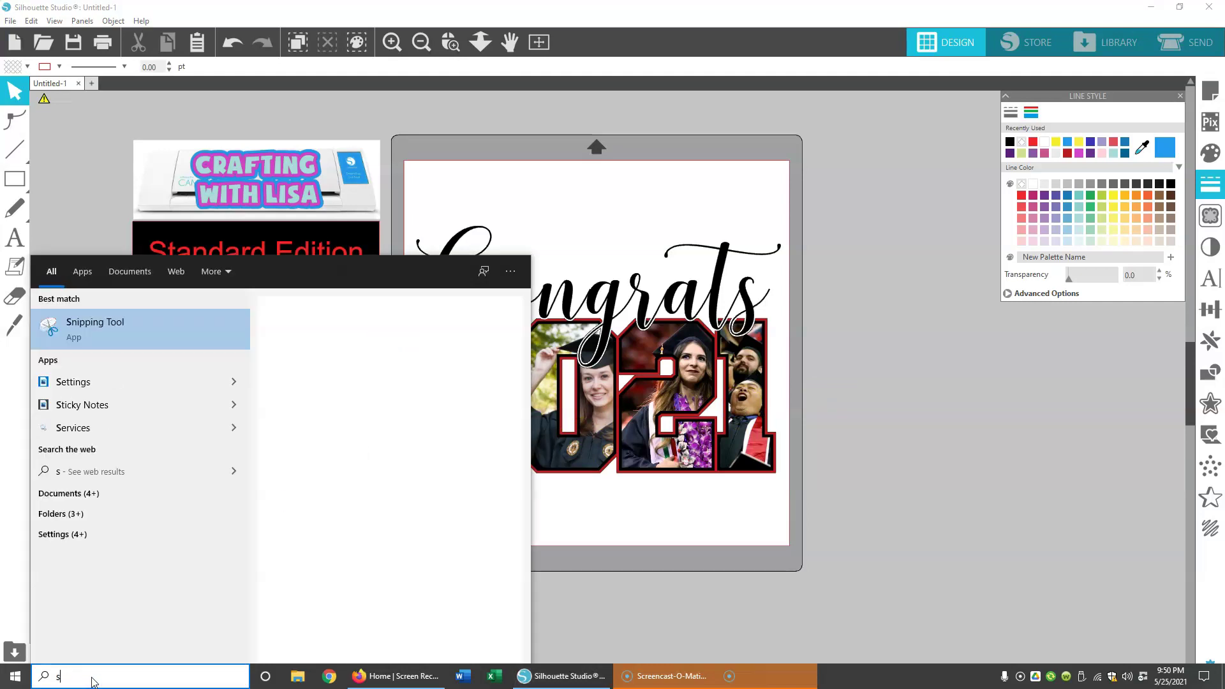
{"action": "type", "text": "nipping"}
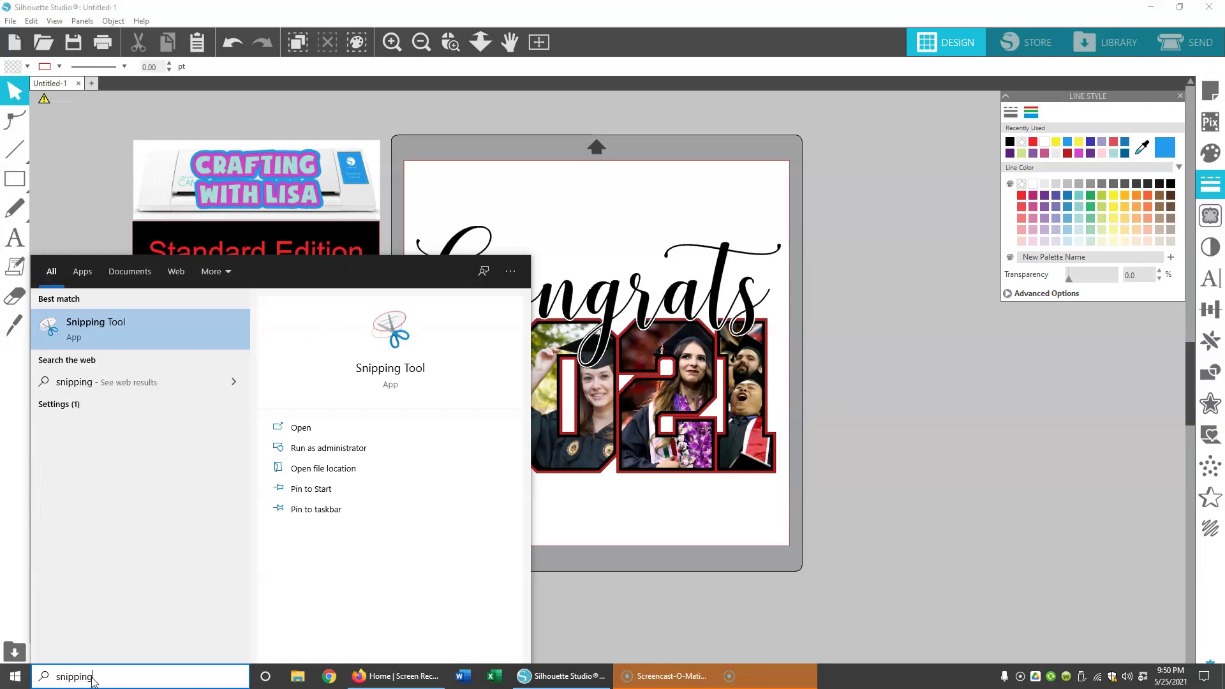
{"action": "left_click", "coordinate": [81, 321]}
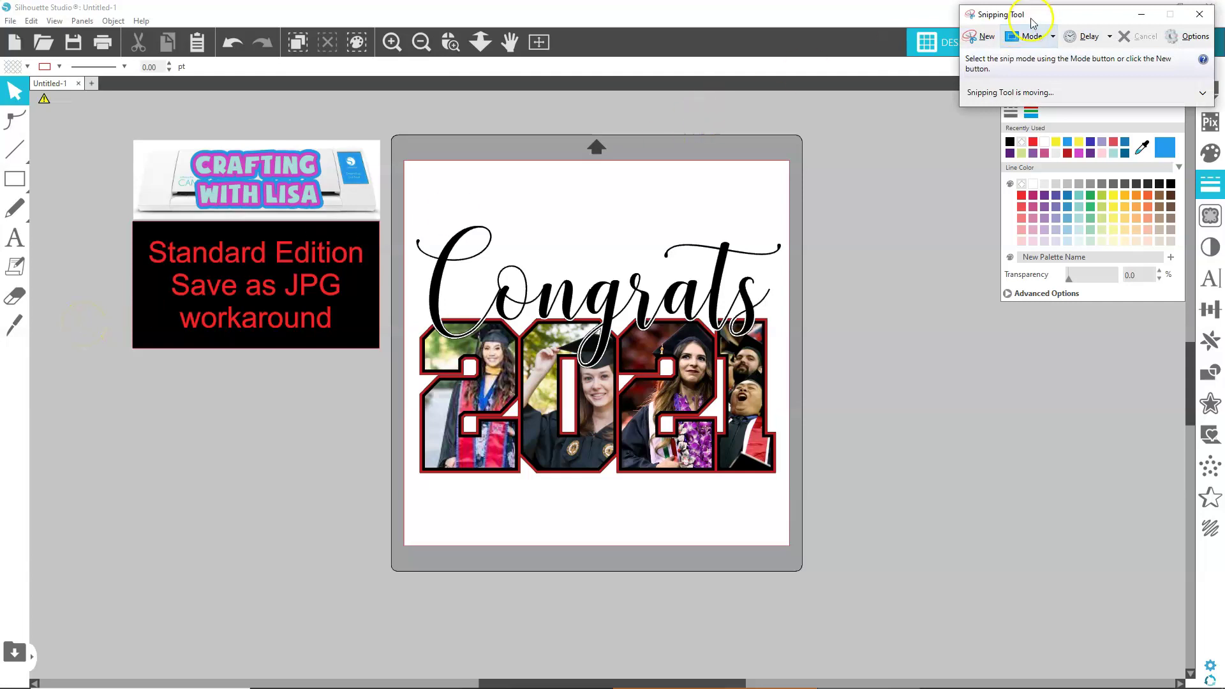
{"action": "left_click_drag", "start_coordinate": [1046, 18], "coordinate": [987, 472]}
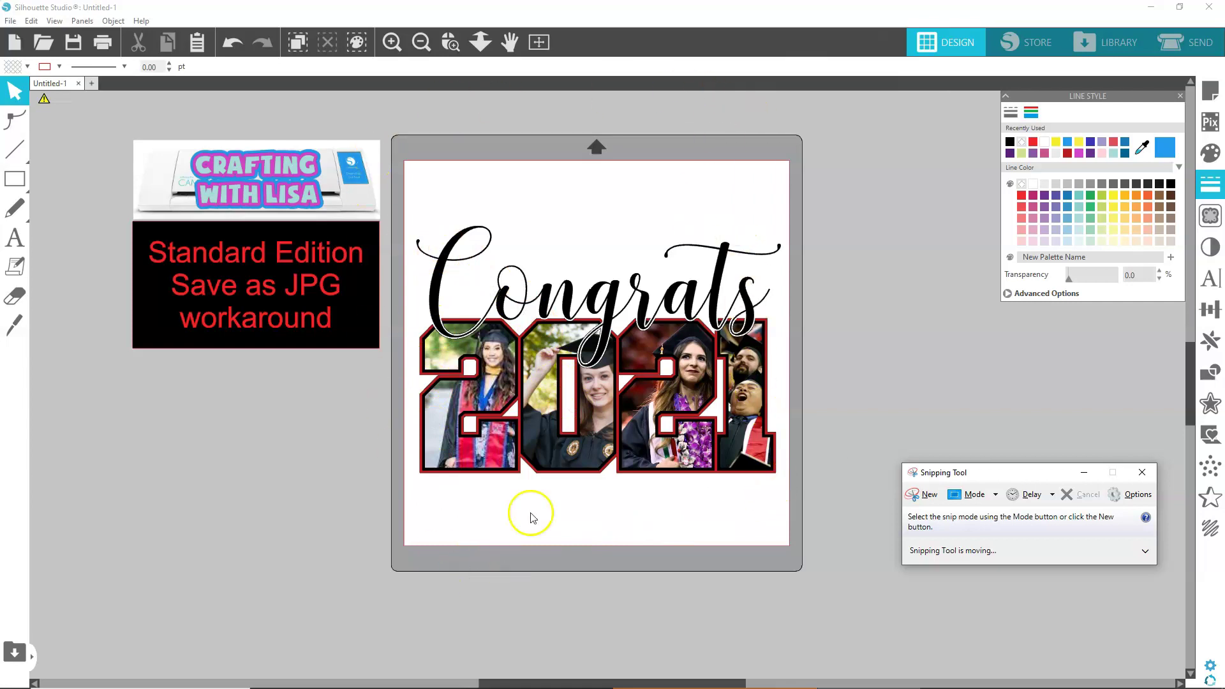
Step: Zoom and pan until the Congrats 2021 design fills the screen, then restore the Snipping Tool window
{"action": "left_click", "coordinate": [480, 45]}
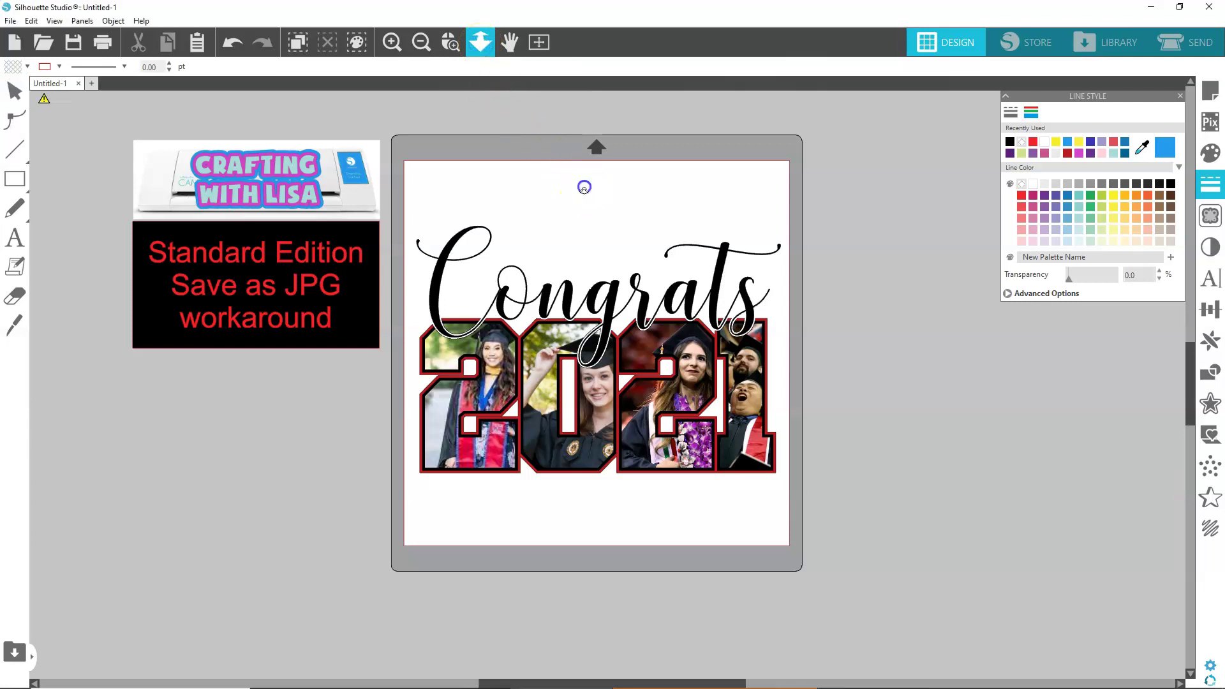
{"action": "left_click_drag", "start_coordinate": [584, 189], "coordinate": [609, 318]}
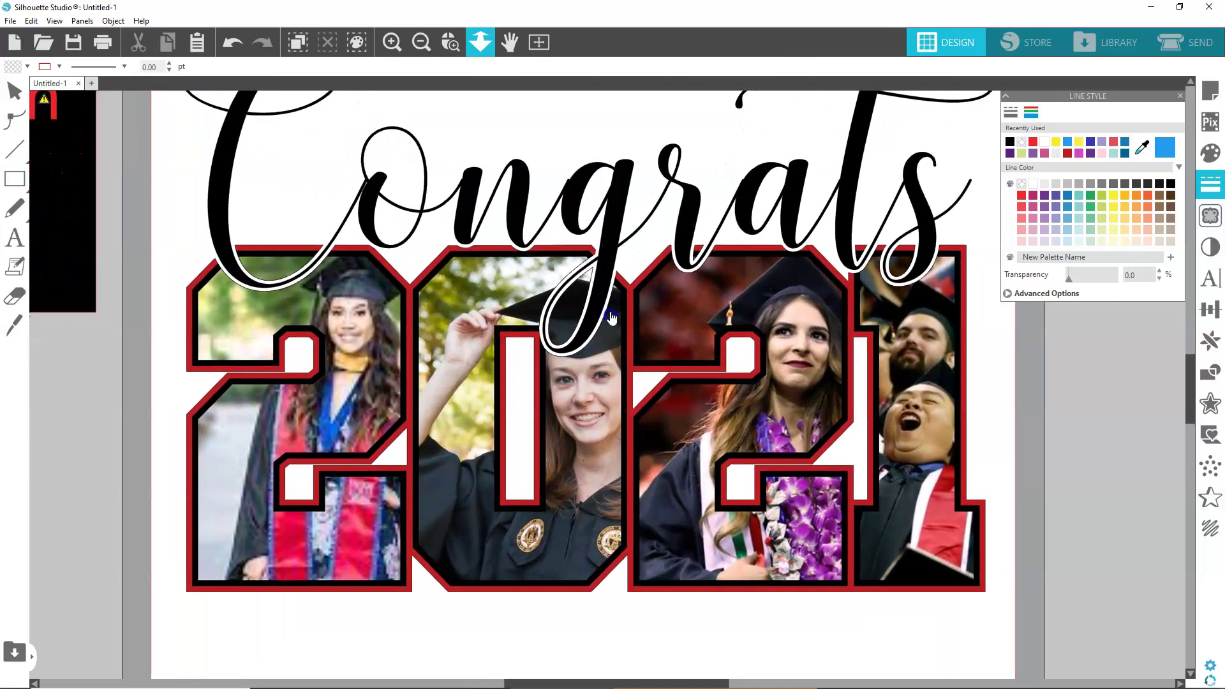
{"action": "left_click", "coordinate": [509, 42]}
{"action": "left_click_drag", "start_coordinate": [555, 233], "coordinate": [527, 291]}
{"action": "key", "text": "Escape"}
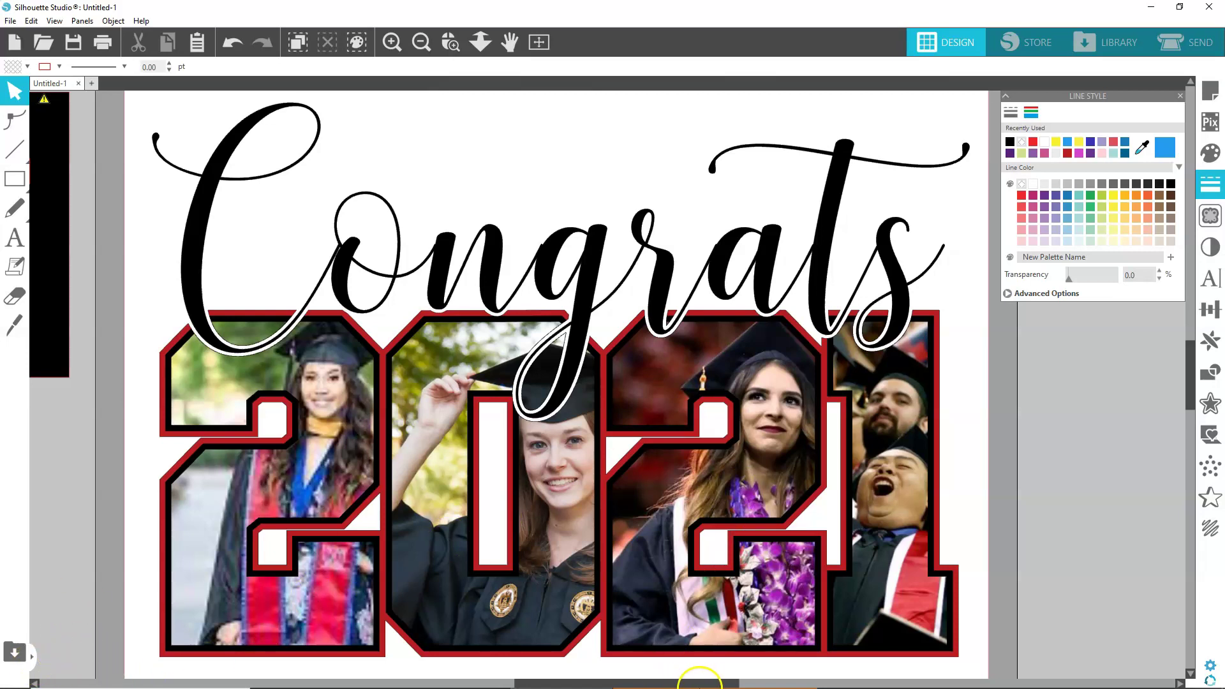
{"action": "left_click", "coordinate": [858, 676]}
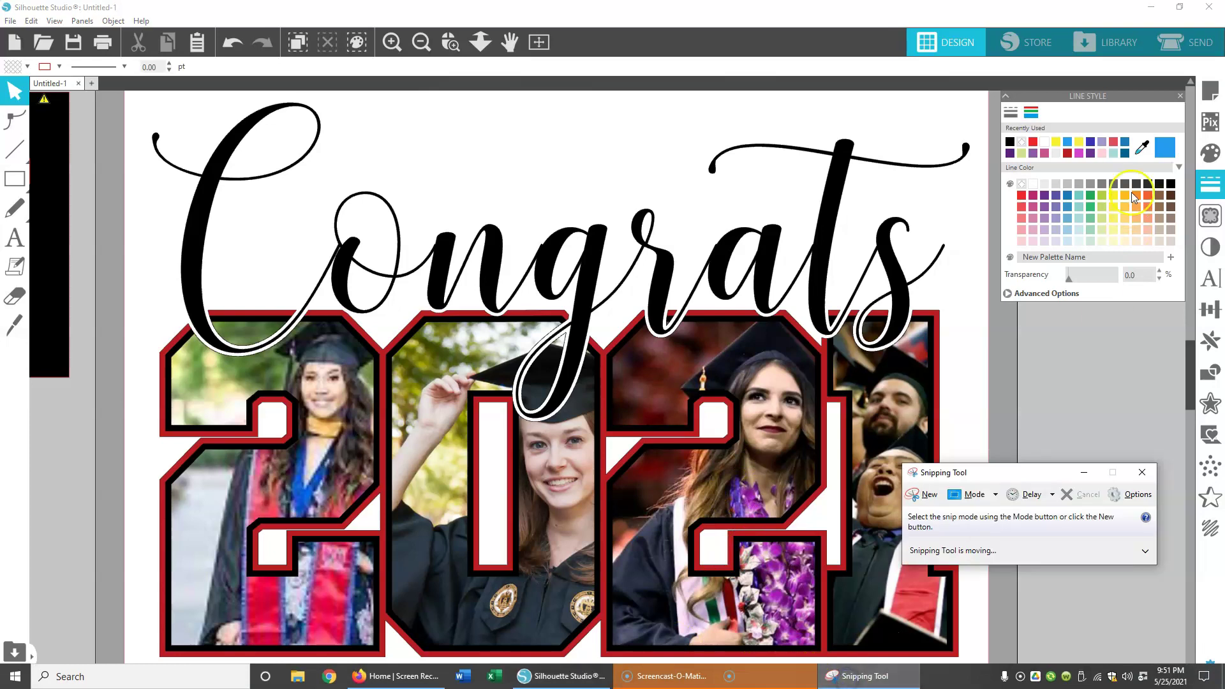
Step: Close the Line Style panel and move the Snipping Tool window to the top right
{"action": "left_click", "coordinate": [1179, 99]}
{"action": "left_click", "coordinate": [870, 676]}
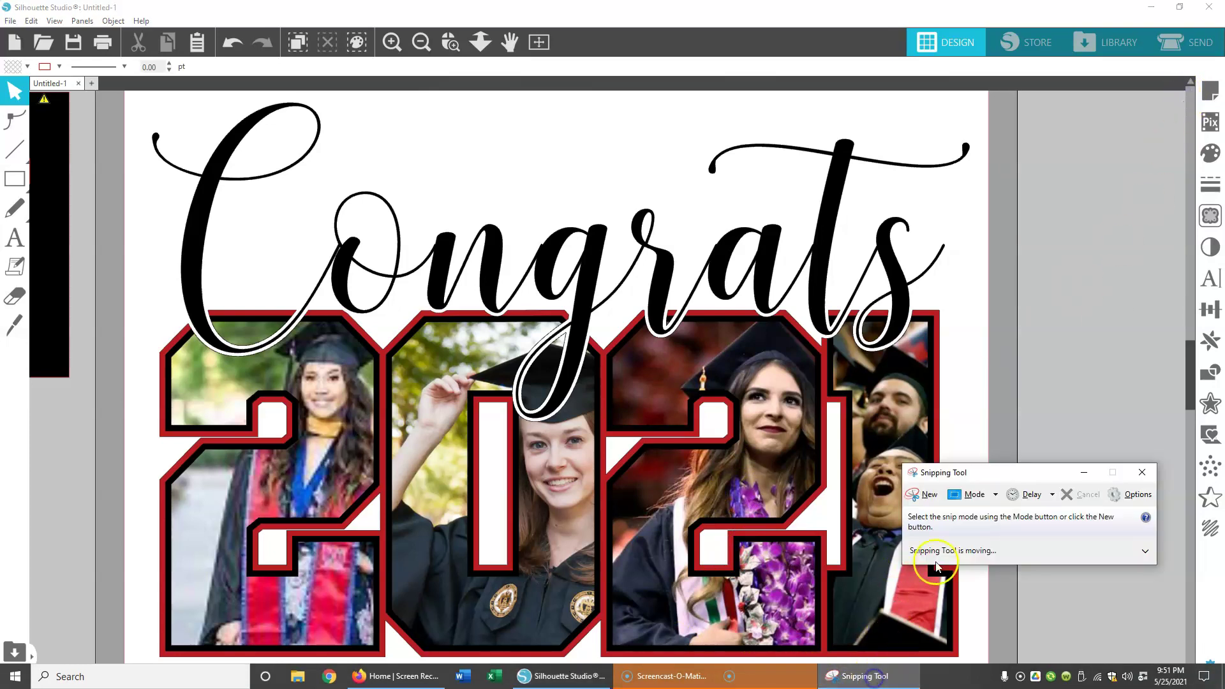
{"action": "left_click_drag", "start_coordinate": [1010, 473], "coordinate": [1062, 35]}
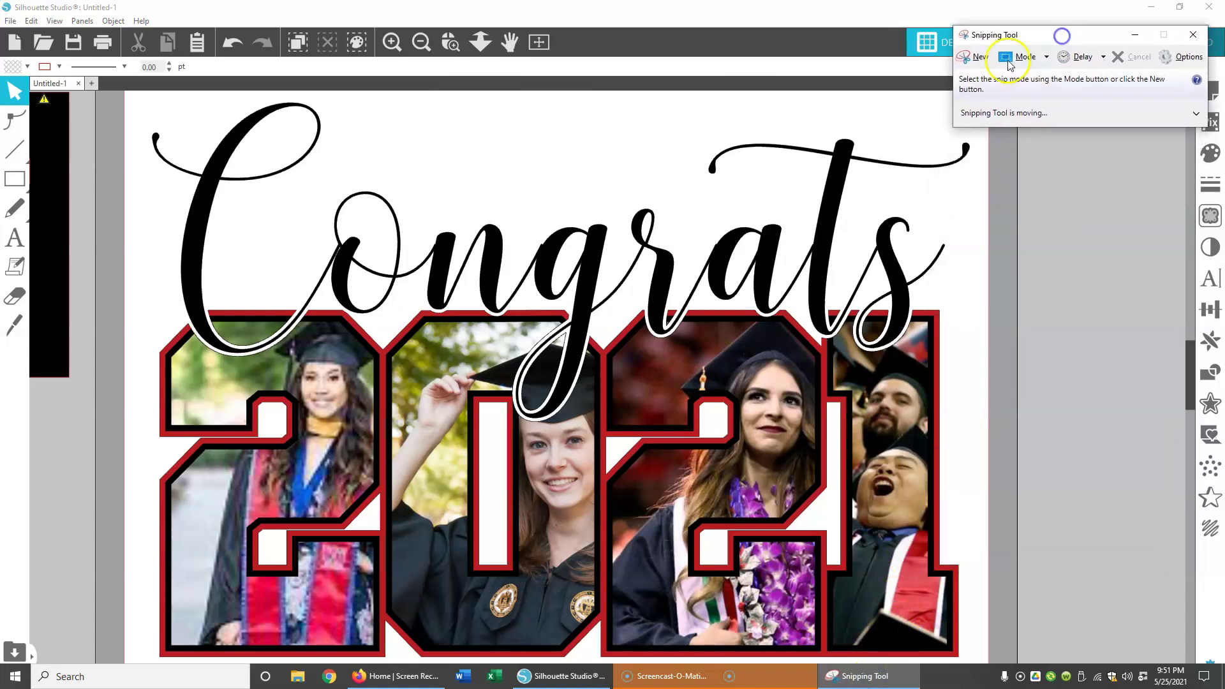
Step: Take a new rectangular snip covering the whole Congrats 2021 design and review the capture
{"action": "left_click", "coordinate": [972, 58]}
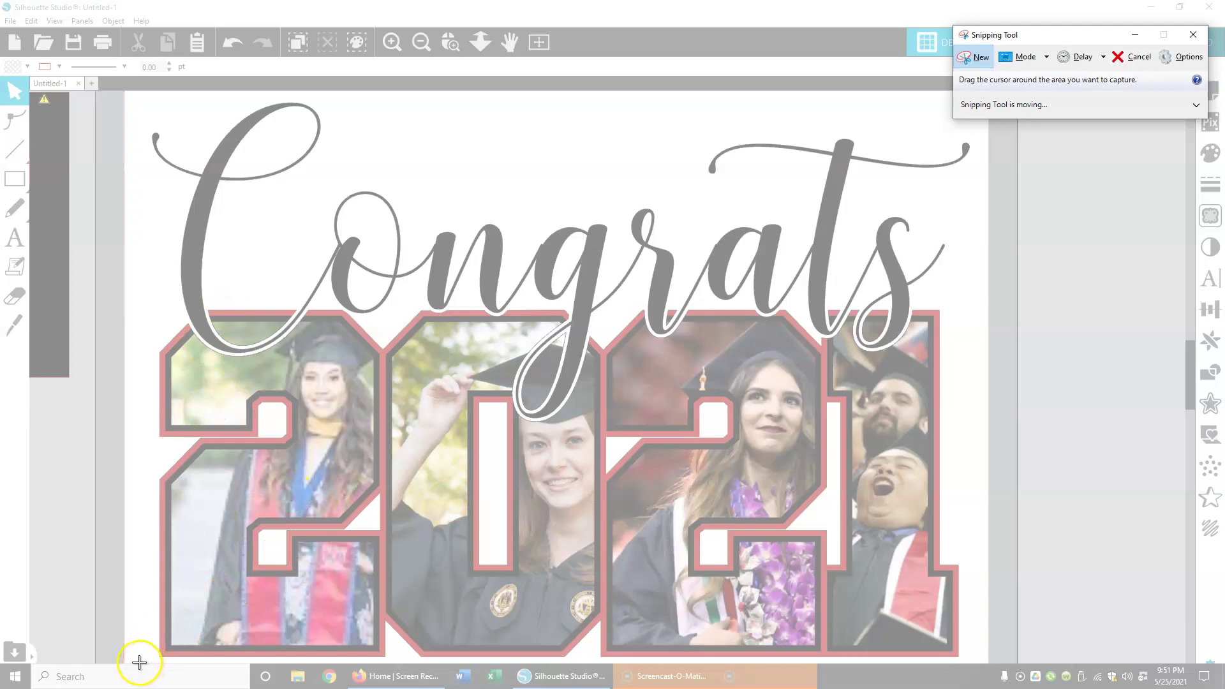
{"action": "left_click_drag", "start_coordinate": [138, 662], "coordinate": [982, 101]}
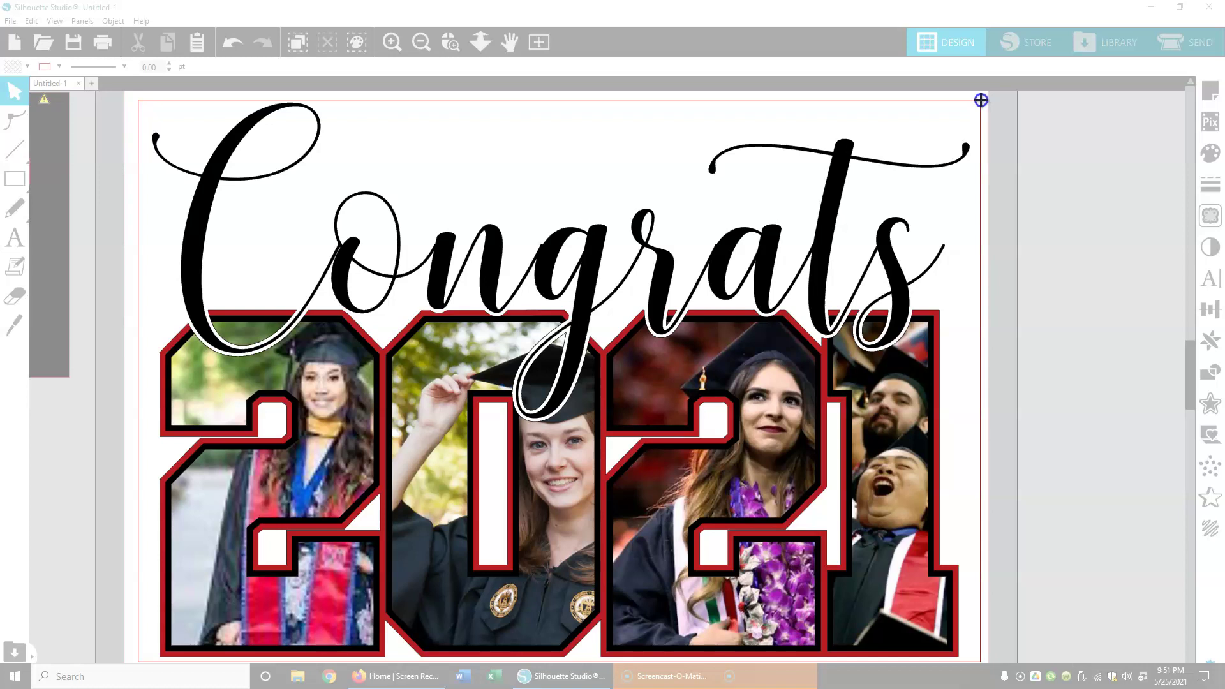
{"action": "left_click_drag", "start_coordinate": [981, 100], "coordinate": [981, 100]}
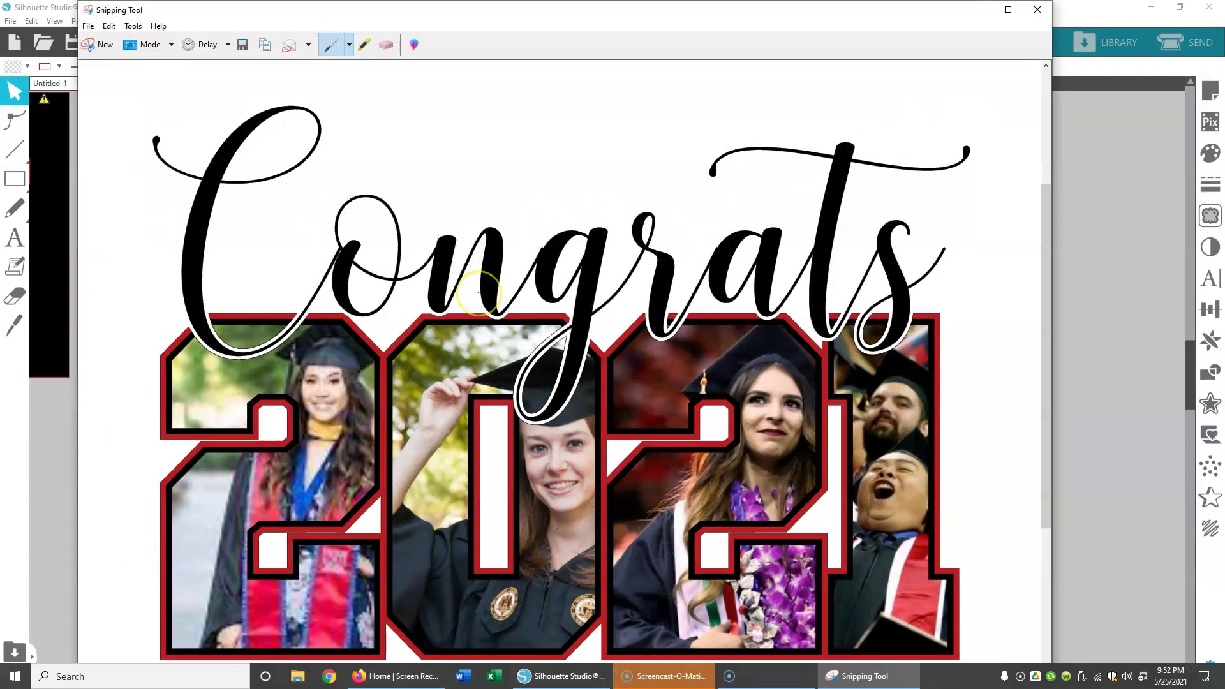
{"action": "scroll", "coordinate": [478, 290], "scroll_direction": "down", "scroll_amount": 2}
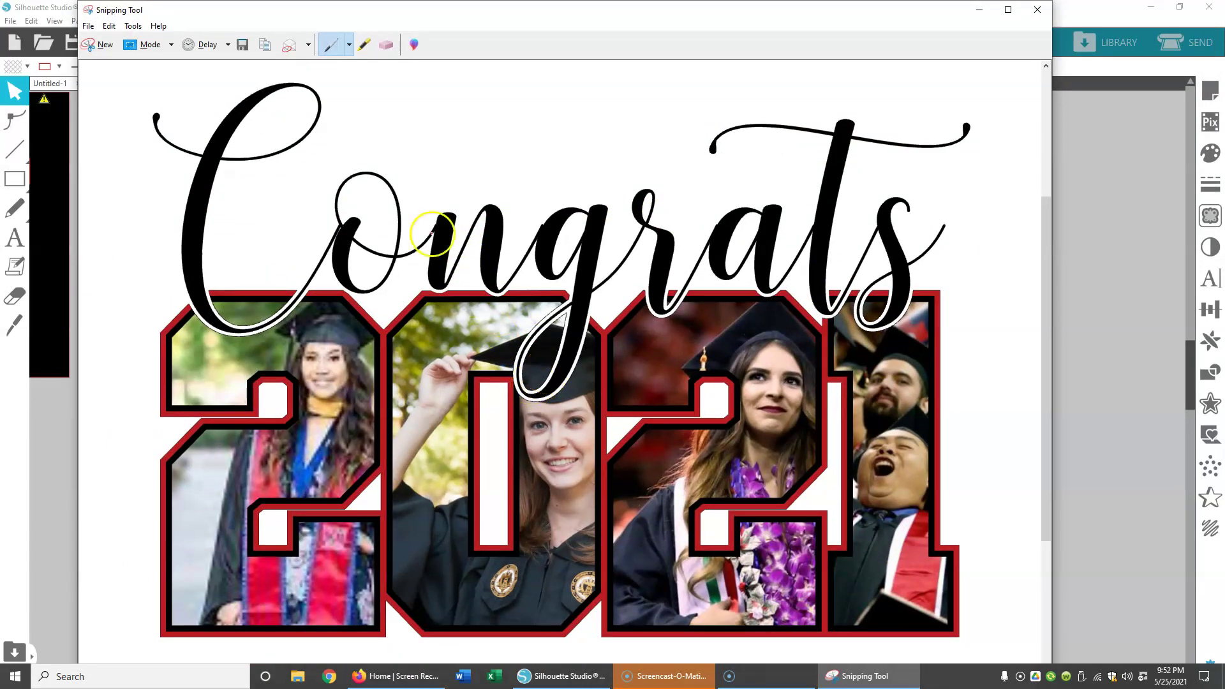
Step: Save the snip as JPEG file '2021 Congrats' in the 0 - Sample Grad Images folder
{"action": "left_click", "coordinate": [88, 25]}
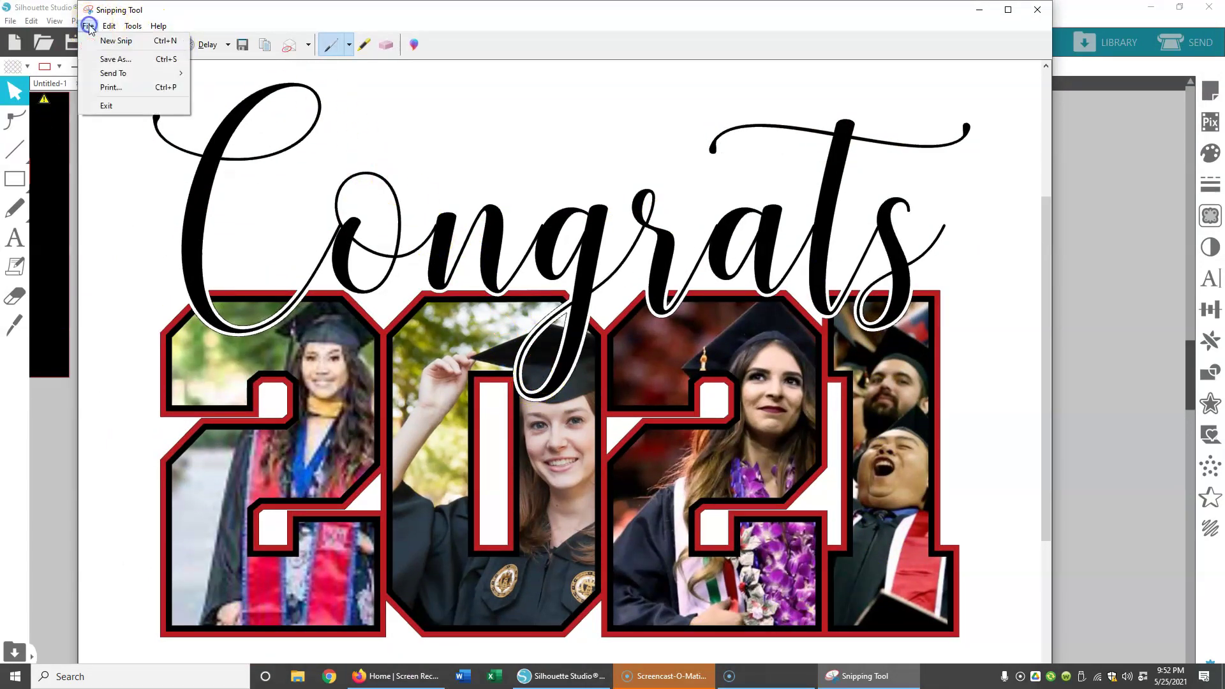
{"action": "left_click", "coordinate": [110, 59]}
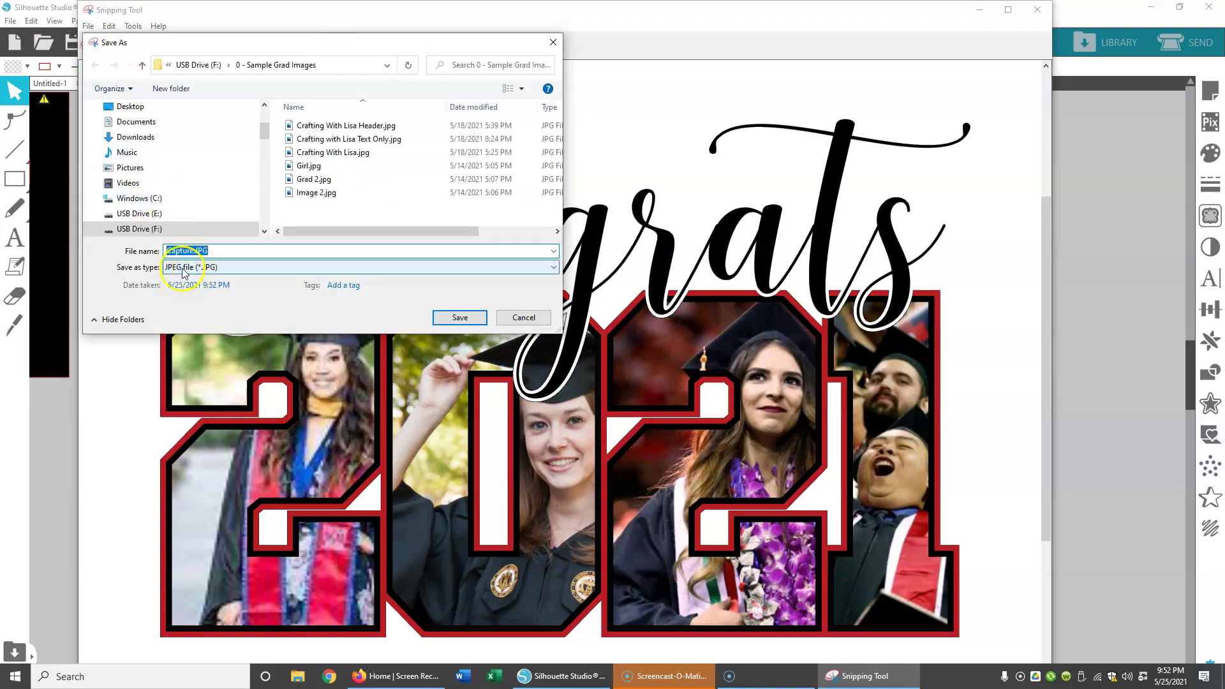
{"action": "left_click", "coordinate": [555, 272]}
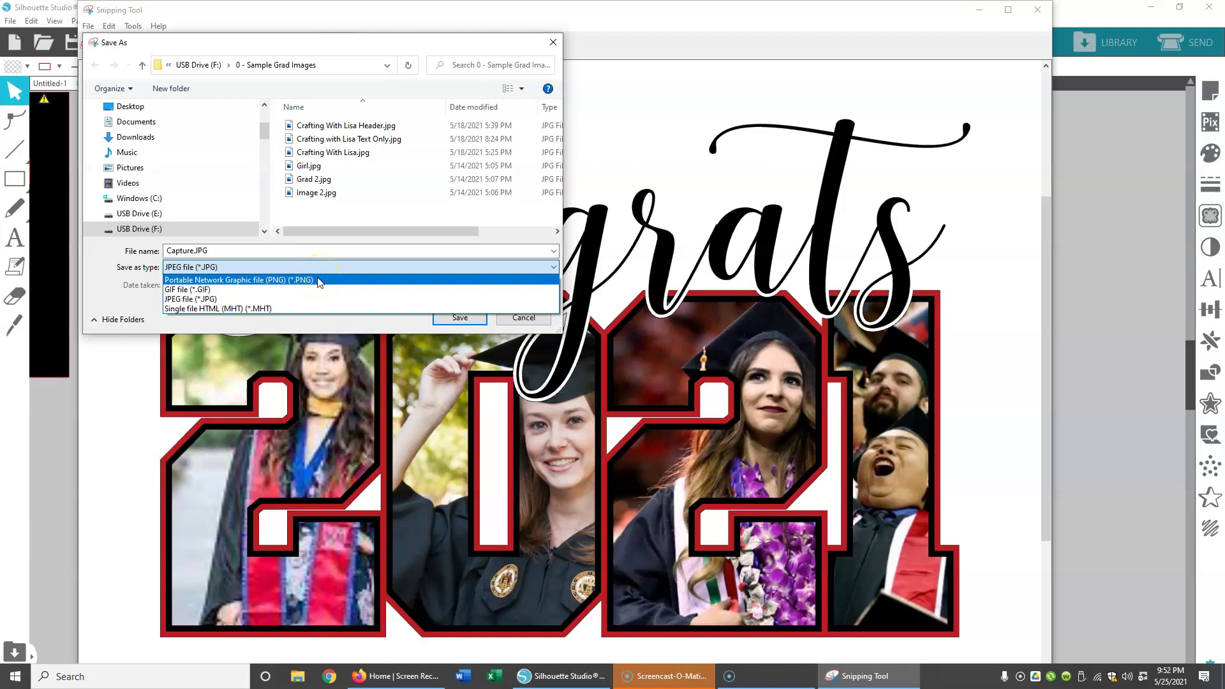
{"action": "left_click", "coordinate": [280, 300]}
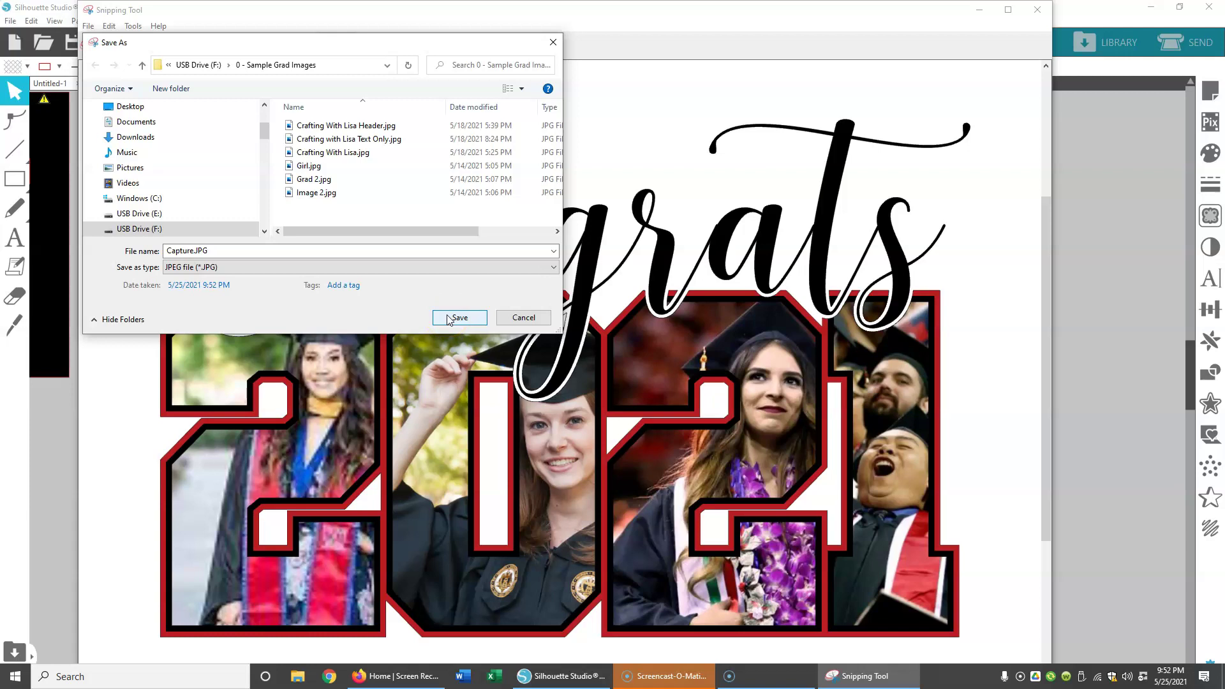
{"action": "left_click", "coordinate": [229, 252]}
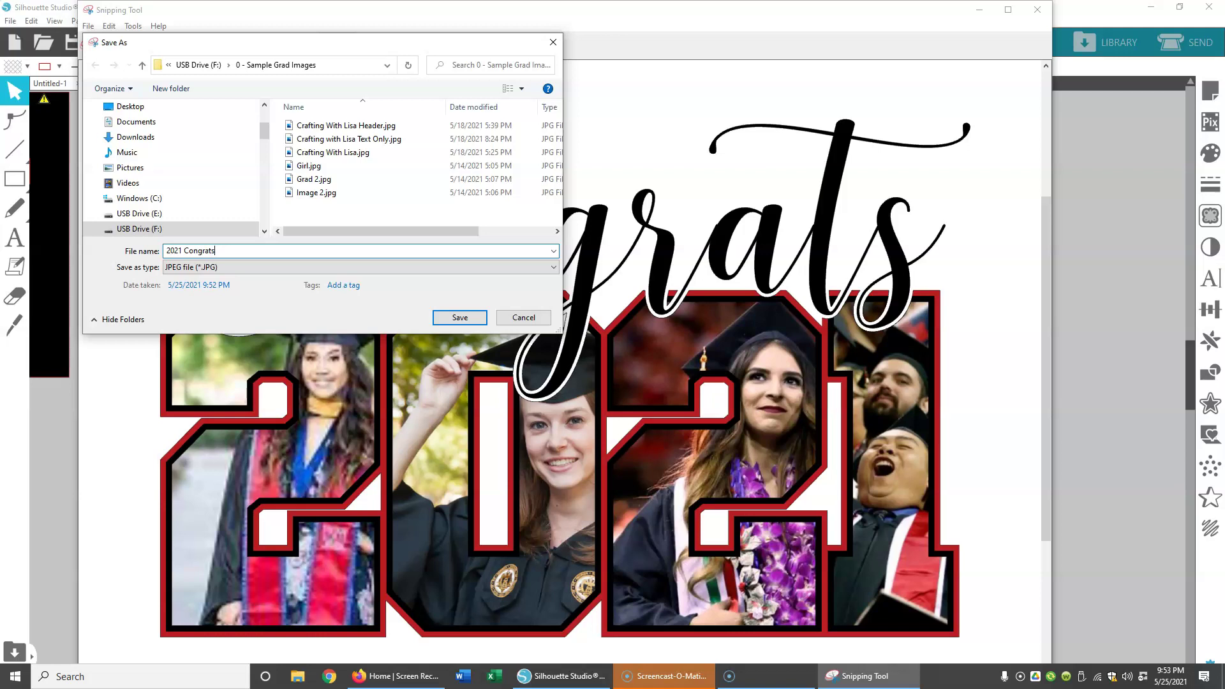
{"action": "left_click", "coordinate": [462, 319]}
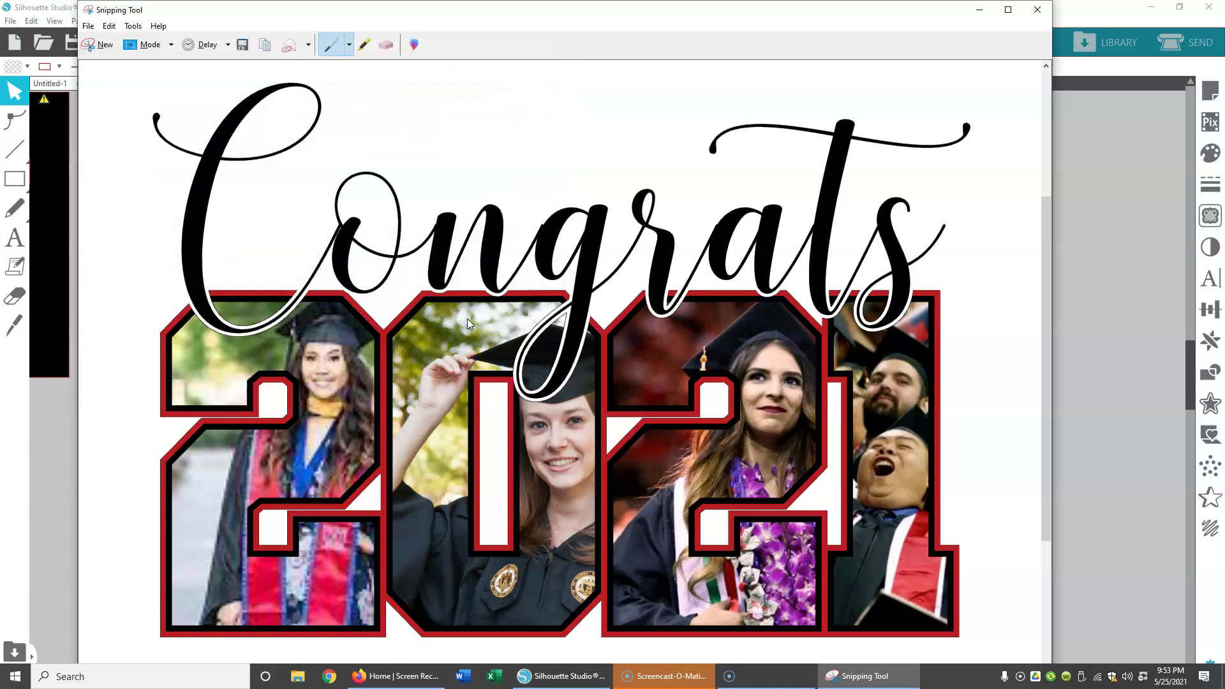
Step: Close Snipping Tool, zoom out to the full mat, and merge 2021 Congrats.JPG into the document
{"action": "left_click", "coordinate": [1038, 10]}
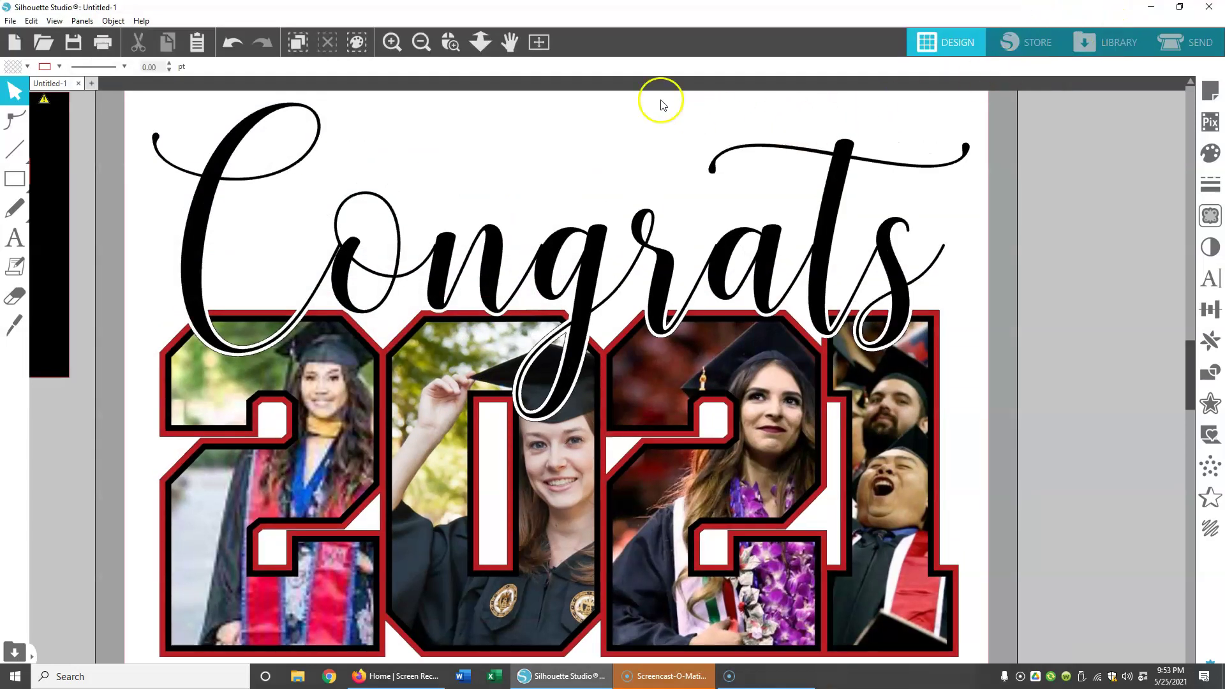
{"action": "left_click", "coordinate": [421, 48]}
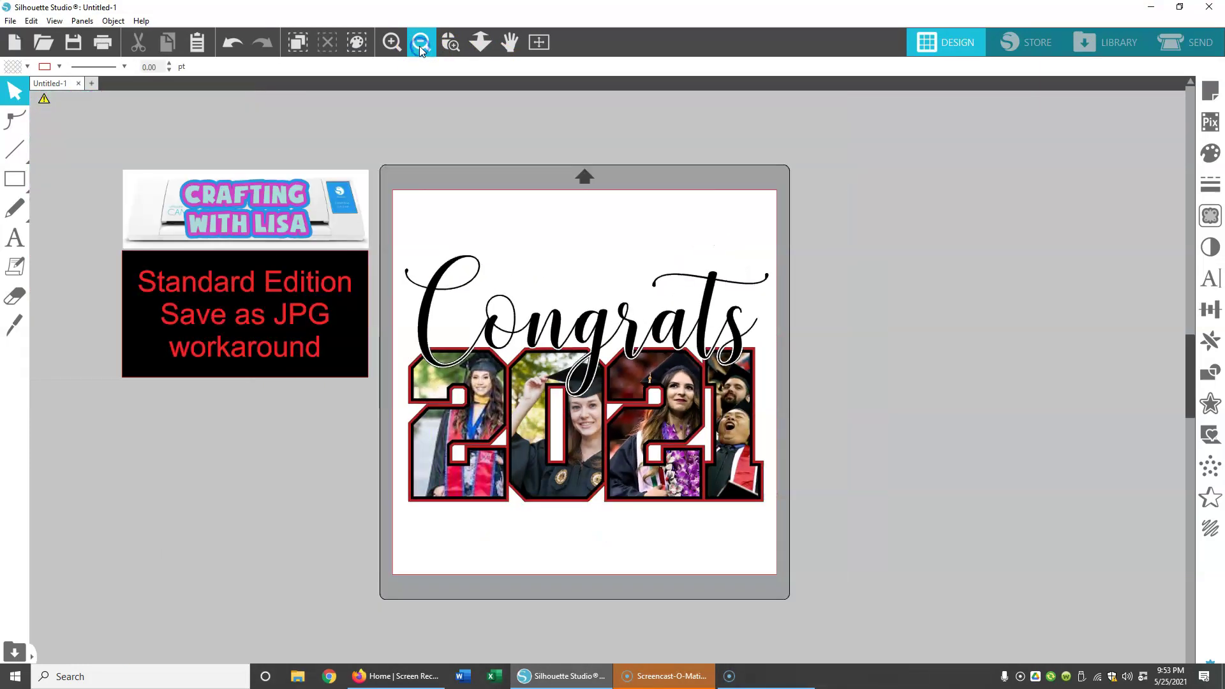
{"action": "left_click", "coordinate": [419, 46]}
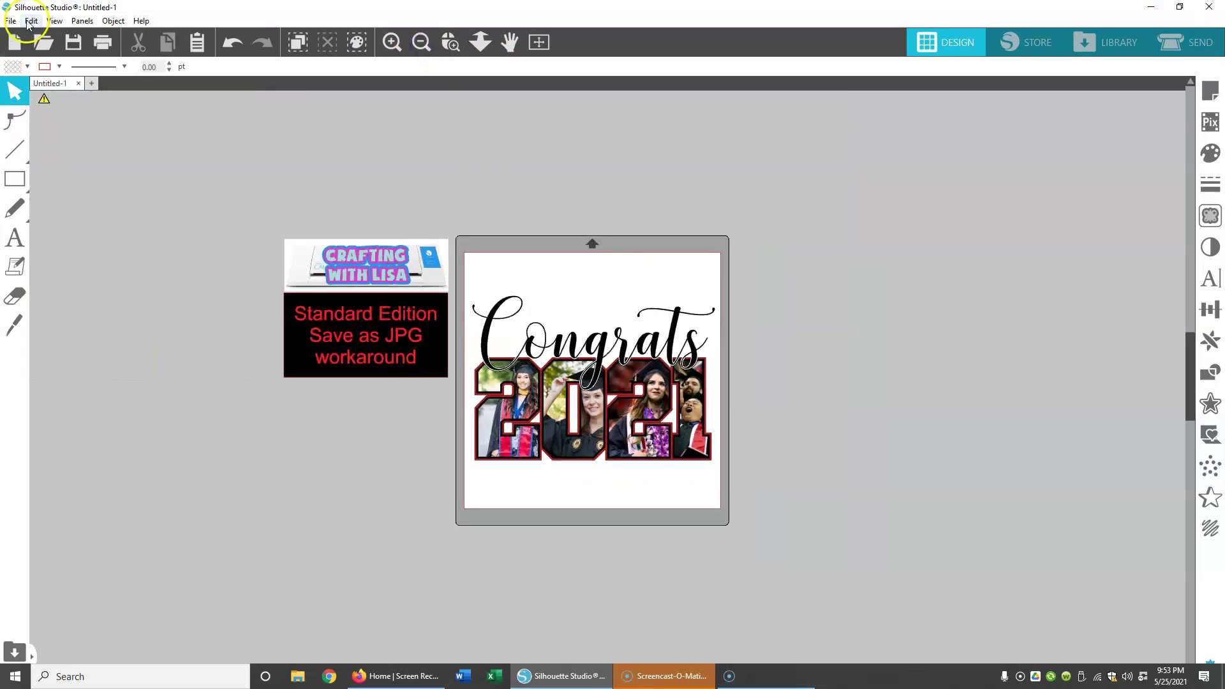
{"action": "left_click", "coordinate": [10, 21]}
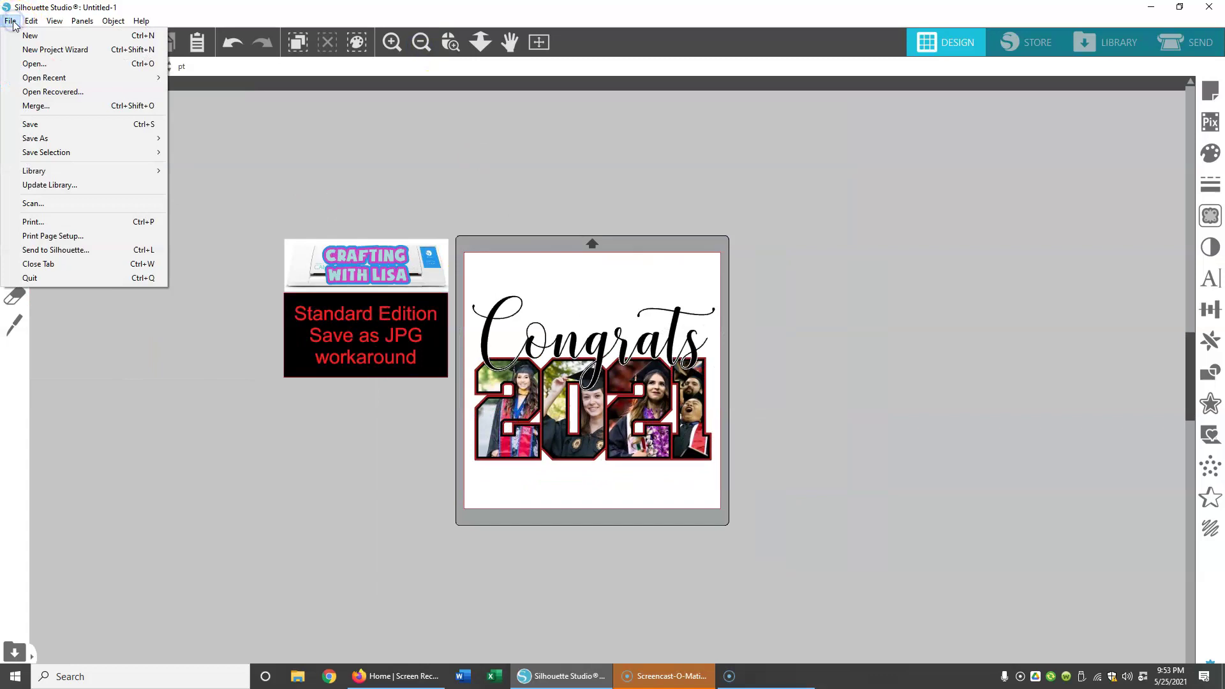
{"action": "left_click", "coordinate": [35, 105]}
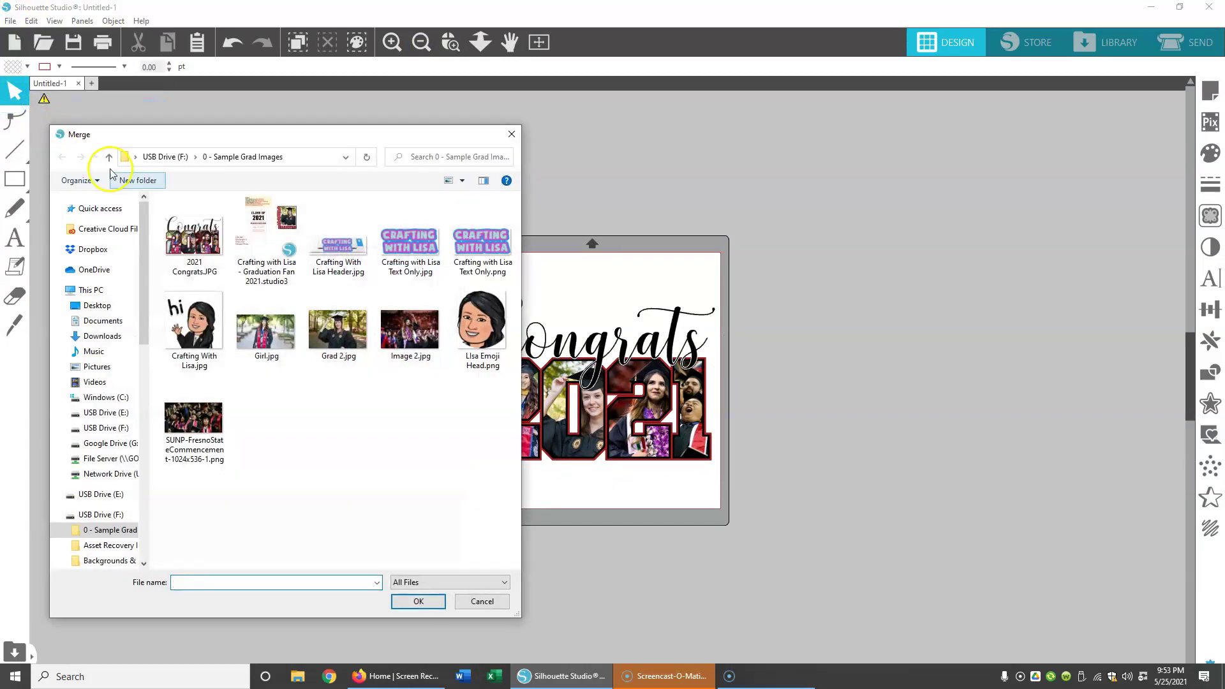
{"action": "double_click", "coordinate": [185, 239]}
Step: Move the merged image right of the mat, then pan and zoom to view both designs
{"action": "left_click_drag", "start_coordinate": [709, 370], "coordinate": [962, 385]}
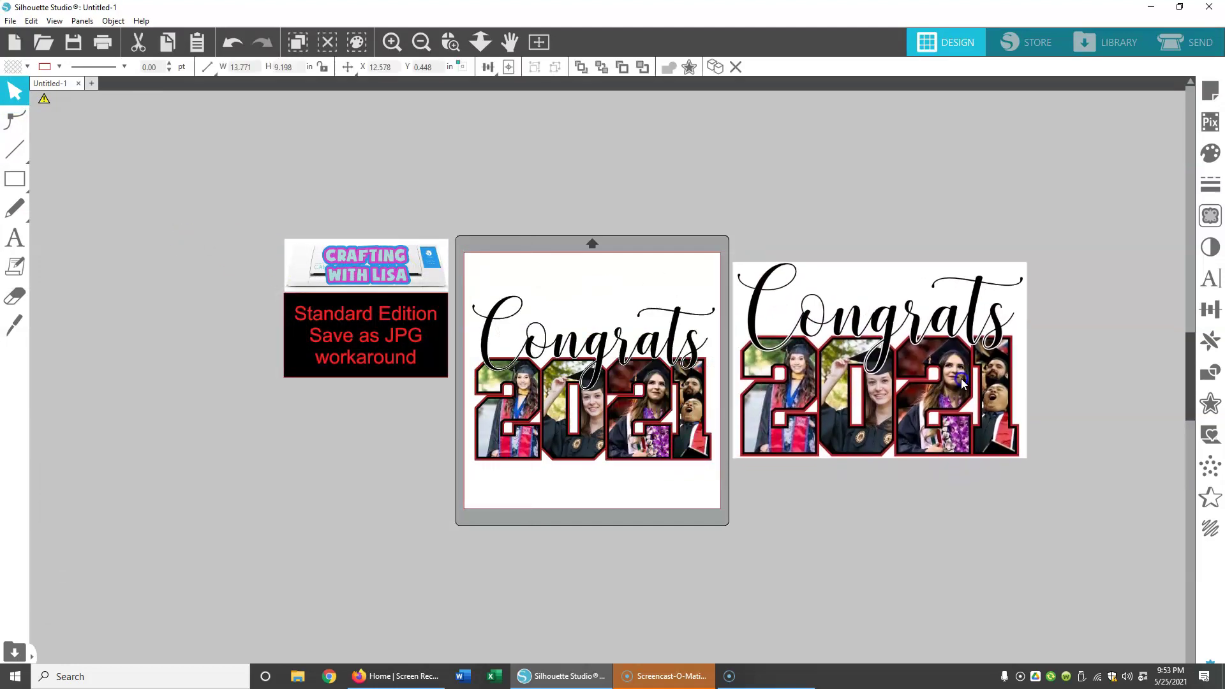
{"action": "left_click", "coordinate": [392, 42]}
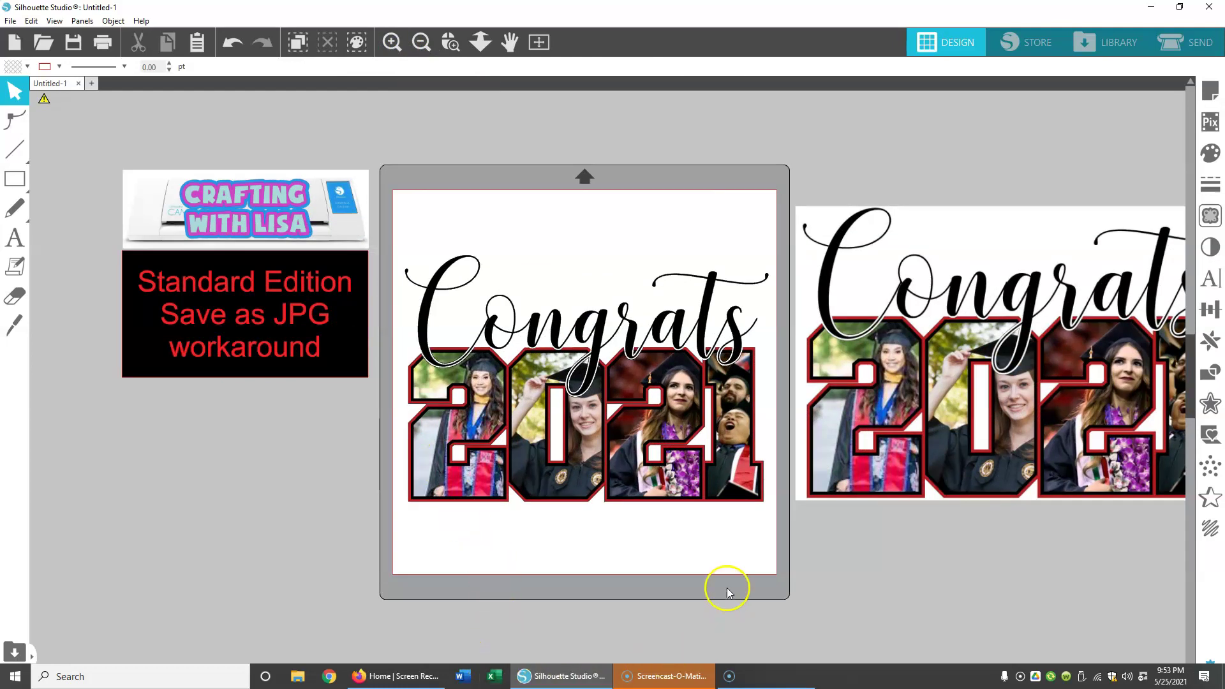
{"action": "left_click", "coordinate": [509, 42]}
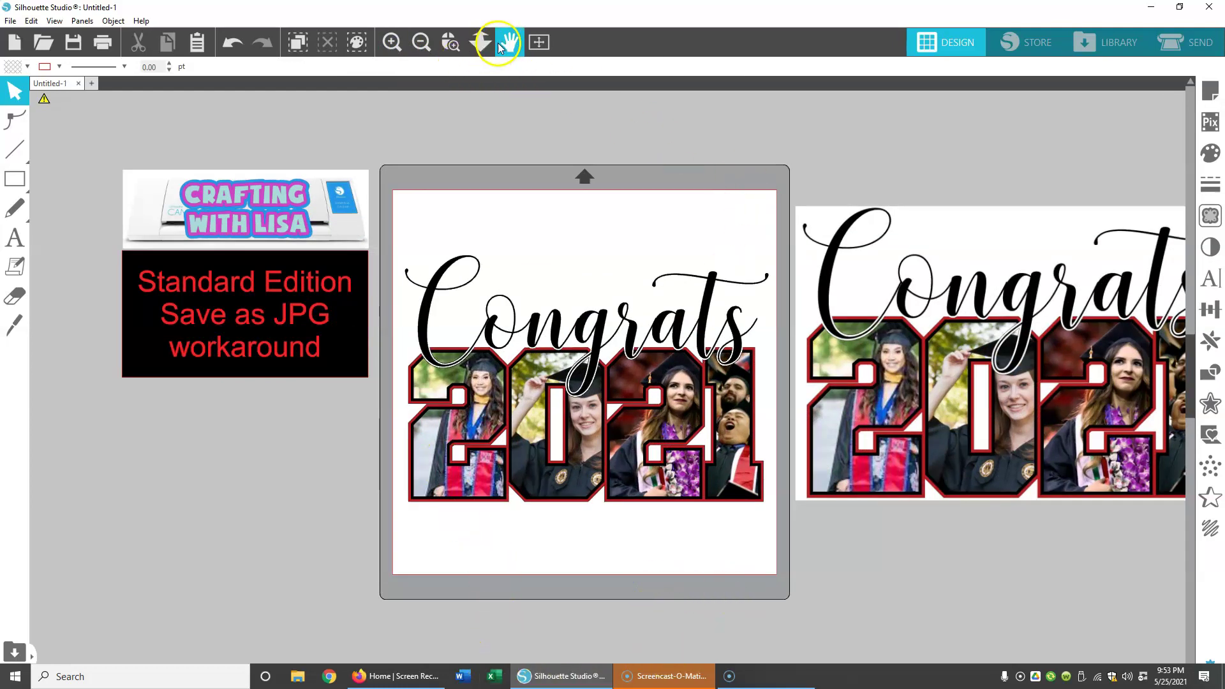
{"action": "left_click_drag", "start_coordinate": [916, 182], "coordinate": [750, 187]}
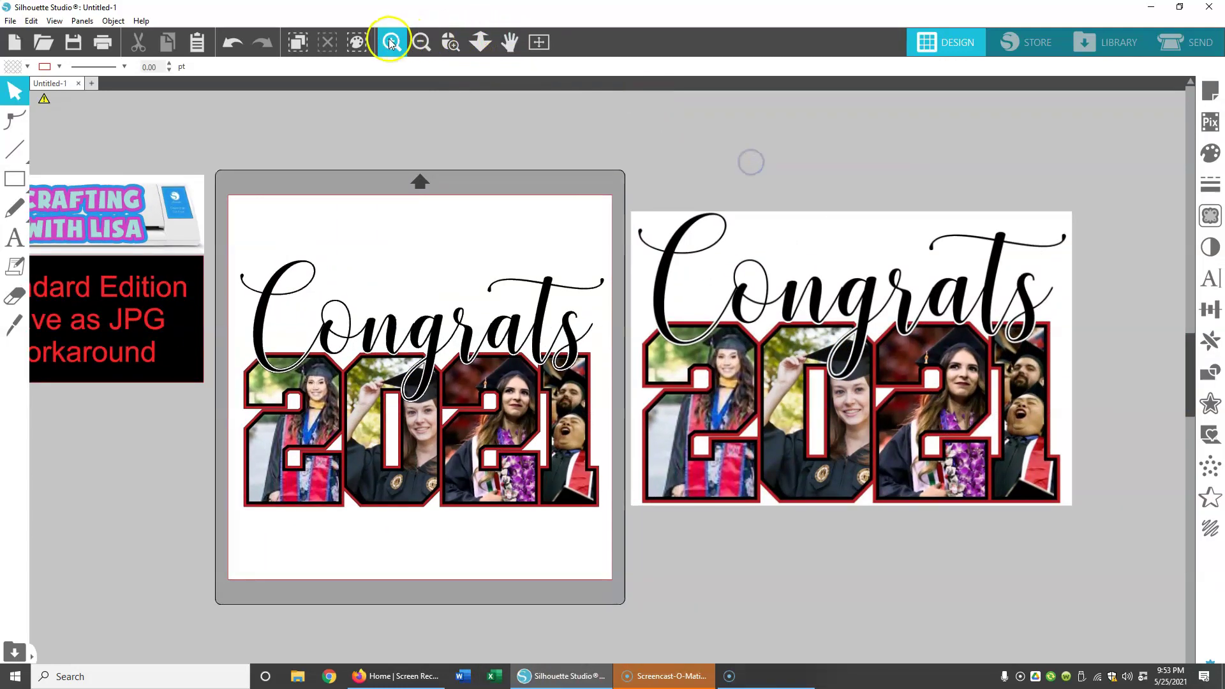
{"action": "left_click", "coordinate": [392, 42]}
{"action": "left_click", "coordinate": [391, 42]}
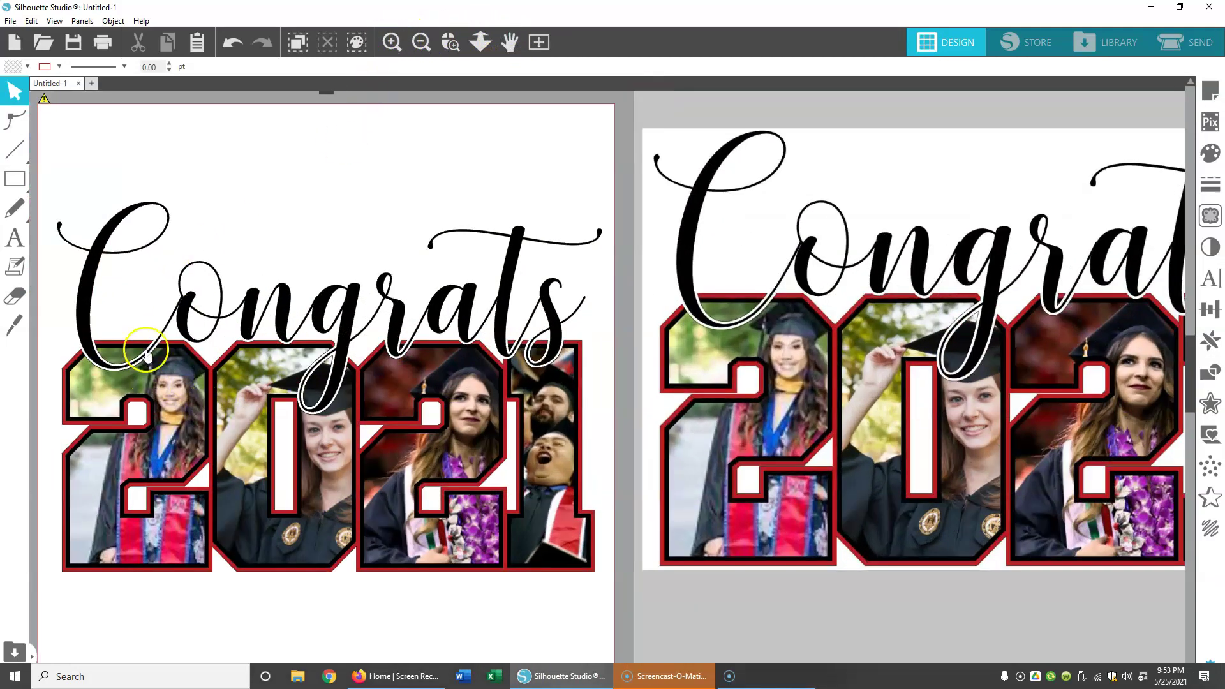